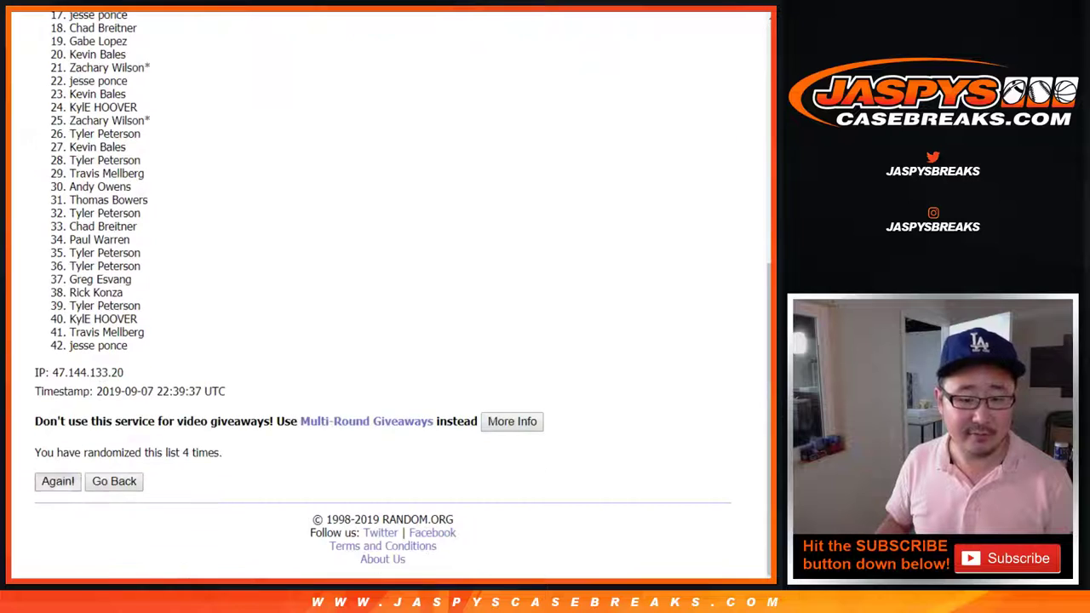
- Randomize the list of participant names two more times
left_click(58, 482)
scroll(383, 298, "down", 5)
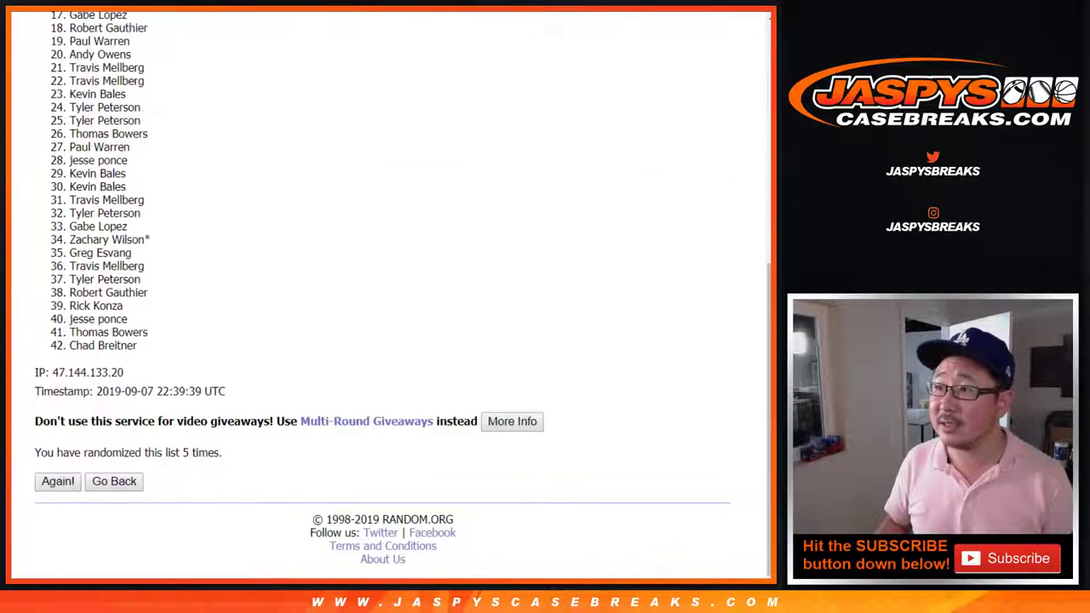
left_click(58, 481)
scroll(383, 298, "down", 5)
scroll(383, 298, "up", 5)
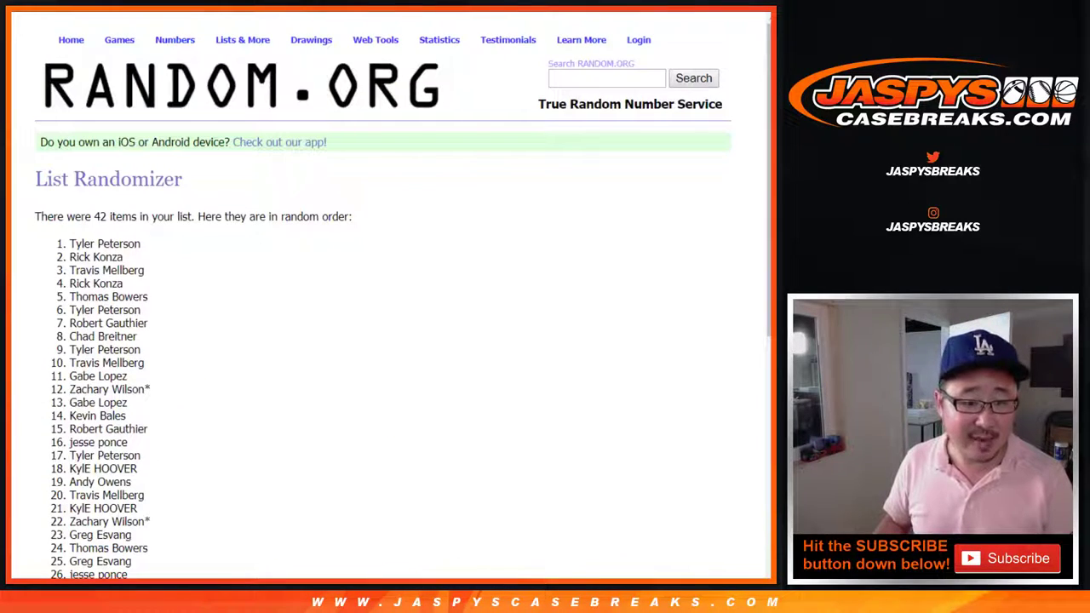
- Copy all 42 randomized participant names into column A of the Google Sheets spreadsheet, starting at cell A1
left_click_drag(80, 244, 131, 536)
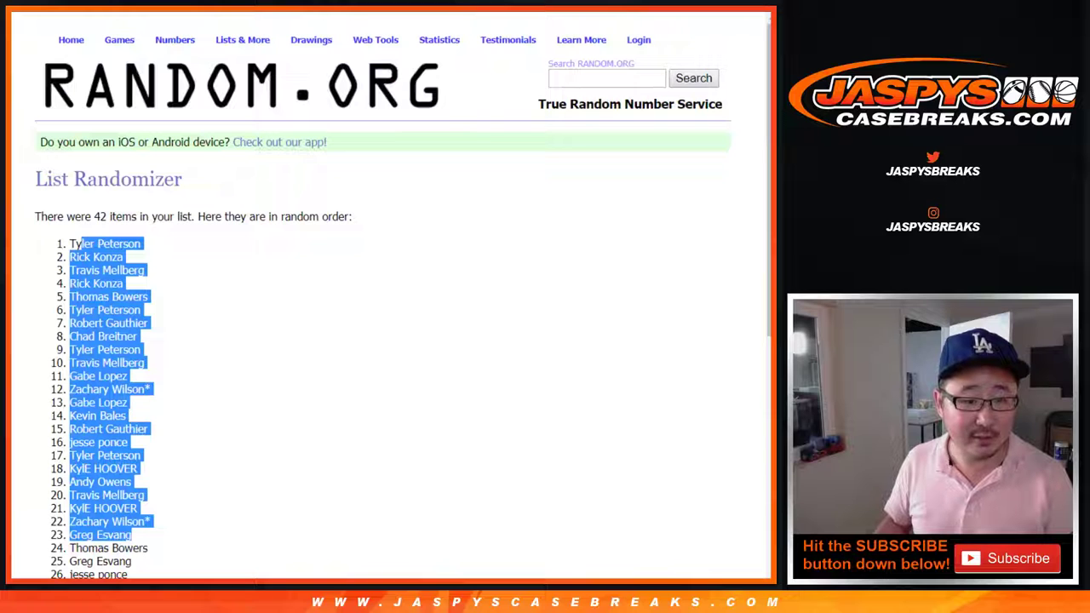
left_click(131, 537)
left_click_drag(70, 243, 133, 348)
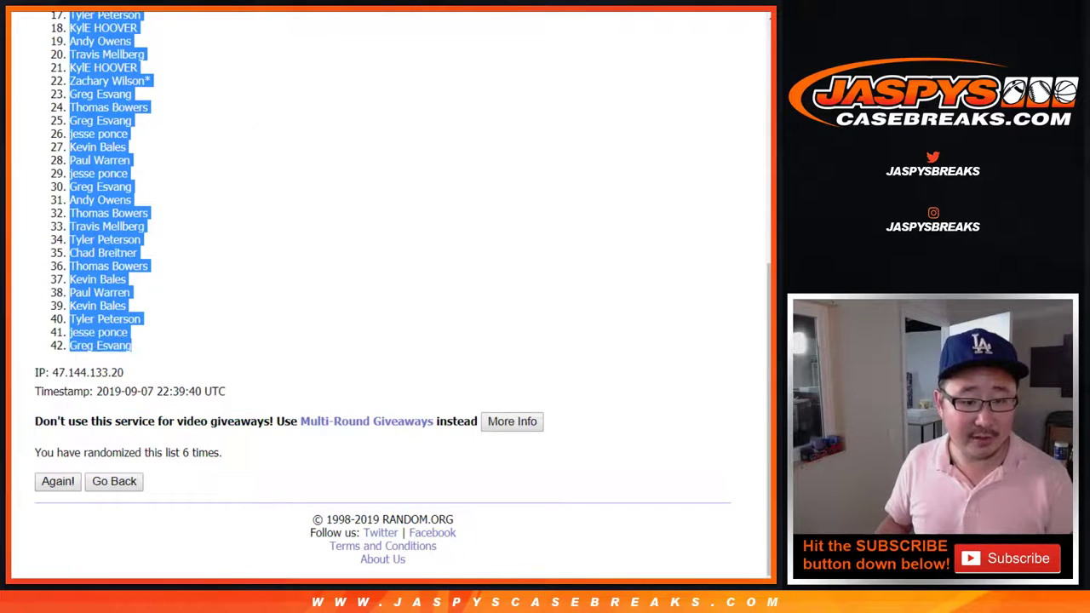
key("ctrl+Tab")
right_click(81, 125)
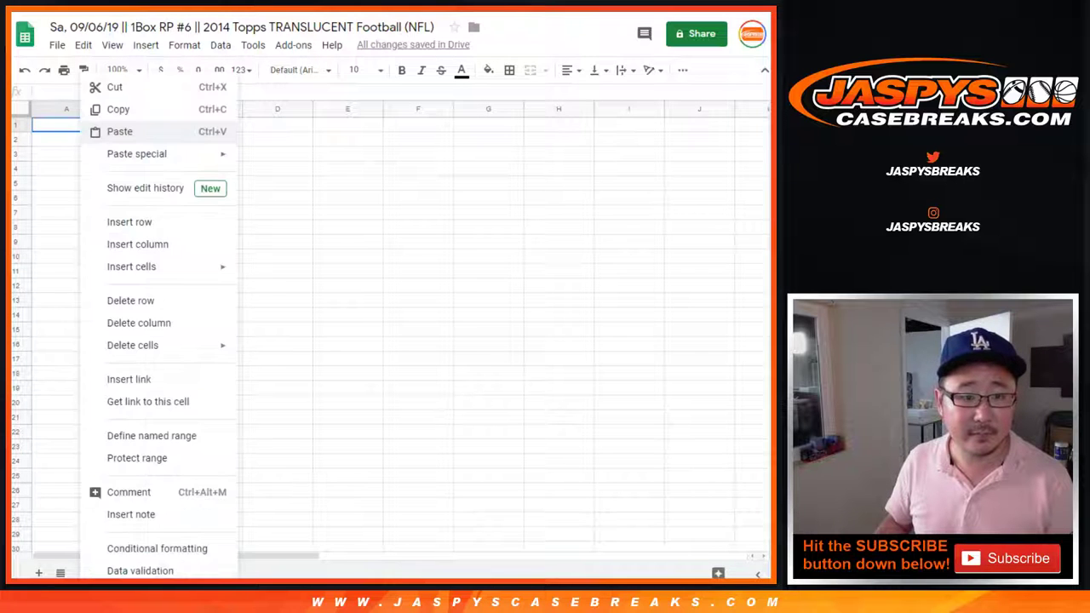
left_click(119, 131)
- Switch to the List Randomizer holding the football players and teams and randomize that list six times
key("ctrl+Tab")
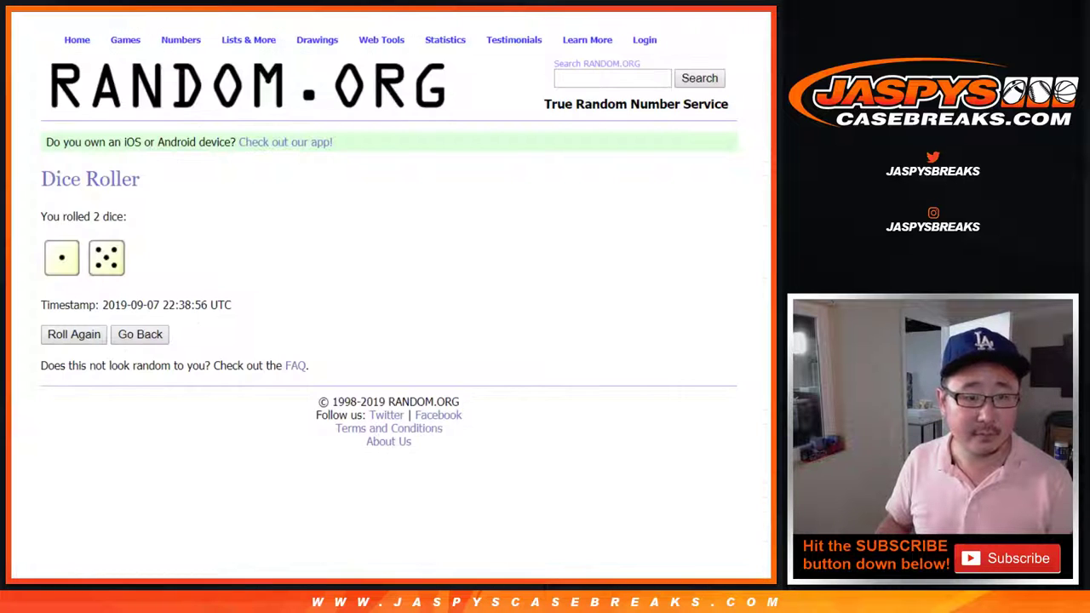
key("ctrl+Tab")
scroll(400, 298, "down", 2)
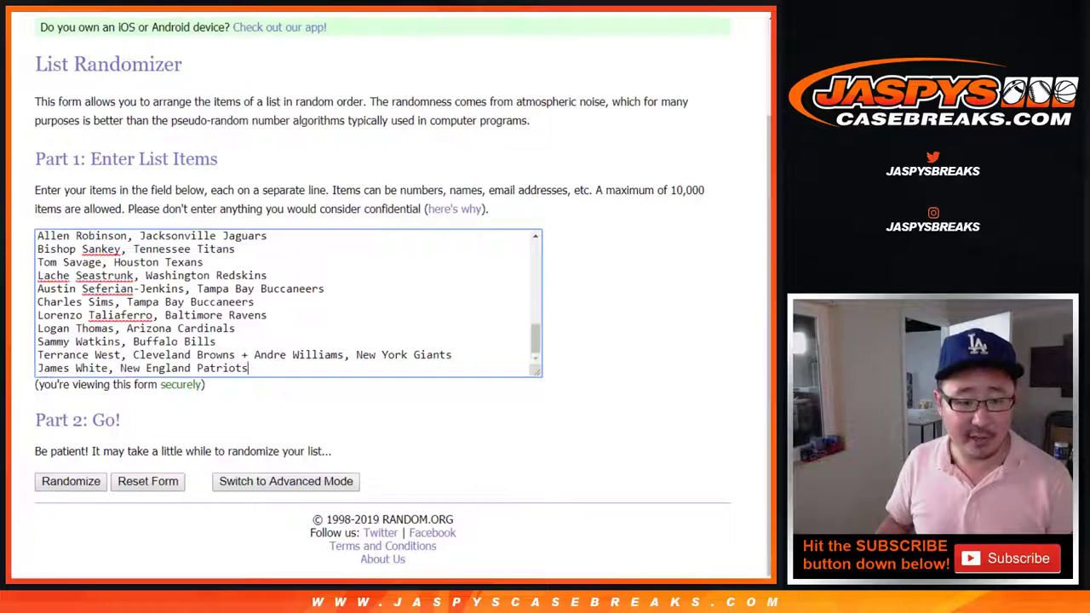
left_click(70, 481)
scroll(69, 481, "down", 5)
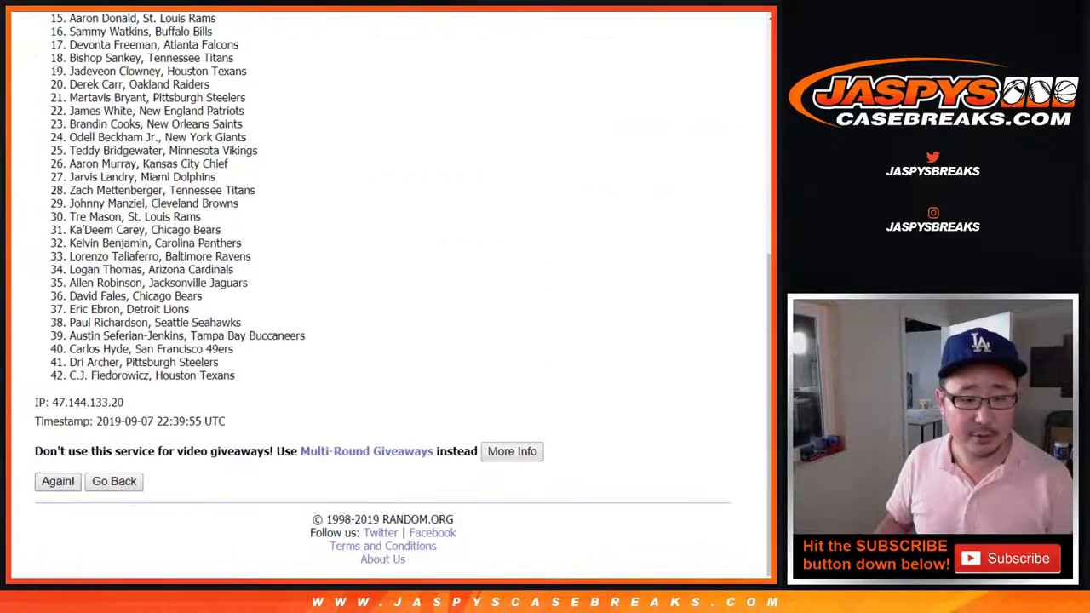
left_click(58, 482)
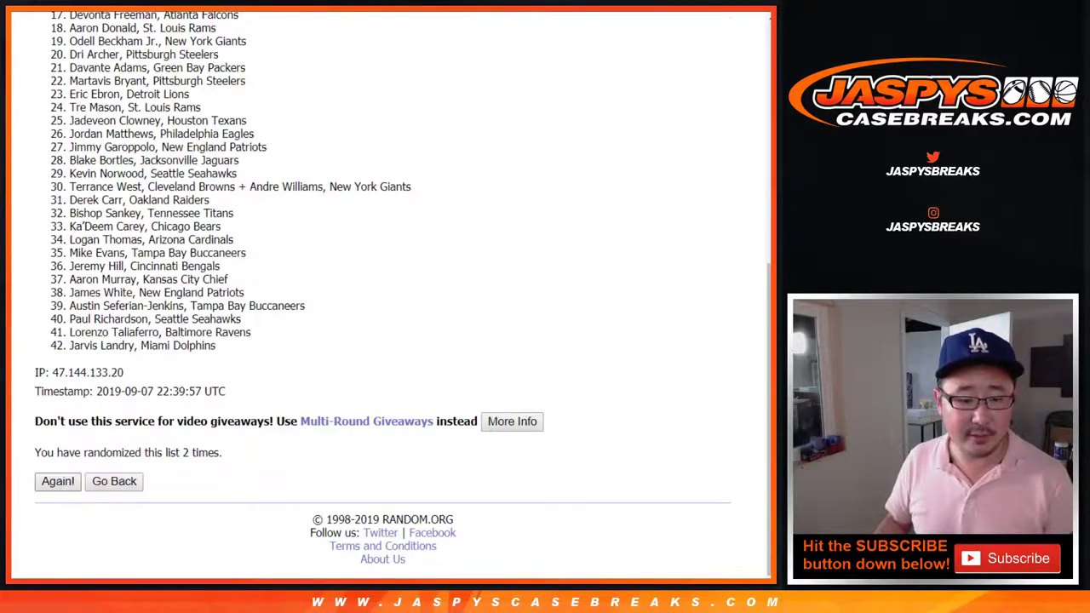
left_click(58, 481)
left_click(58, 482)
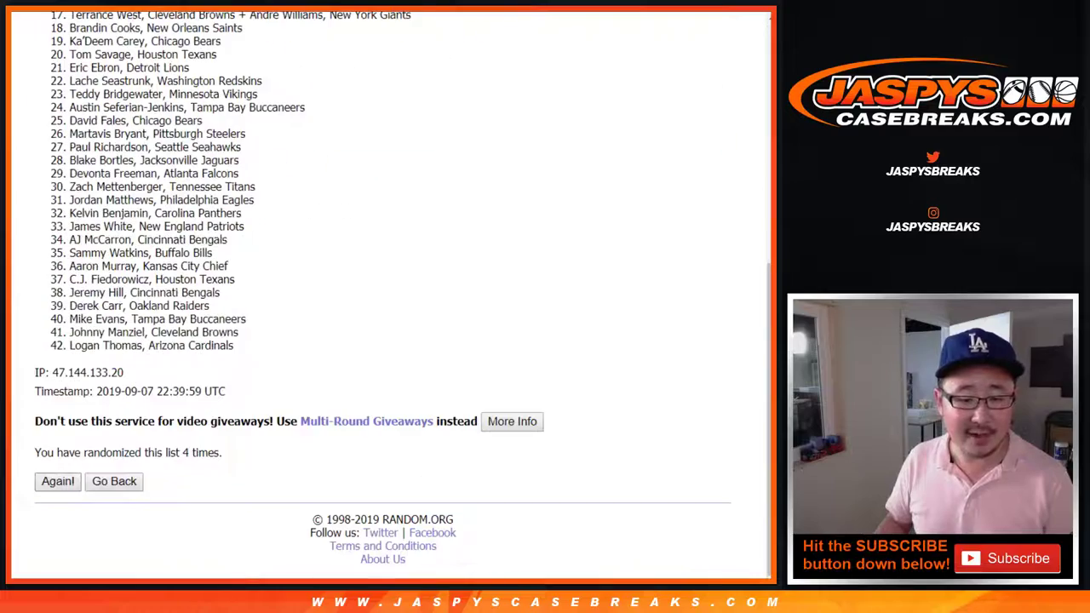
left_click(58, 482)
left_click(58, 481)
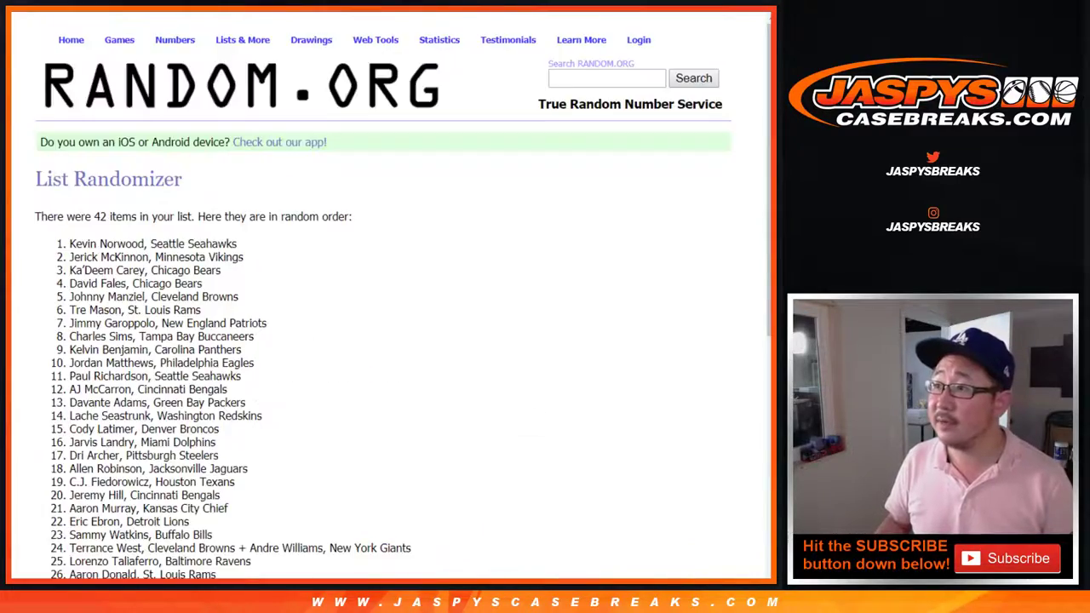
- Copy all 42 randomized player and team entries into column B of the spreadsheet, starting at cell B1
scroll(384, 341, "down", 5)
scroll(383, 340, "up", 5)
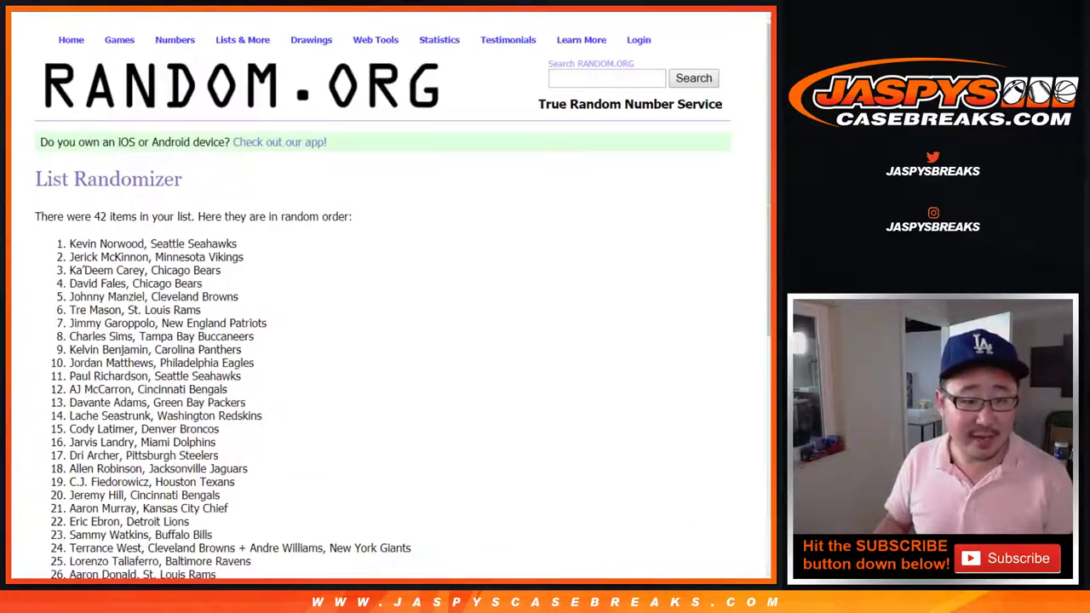
left_click_drag(69, 243, 244, 346)
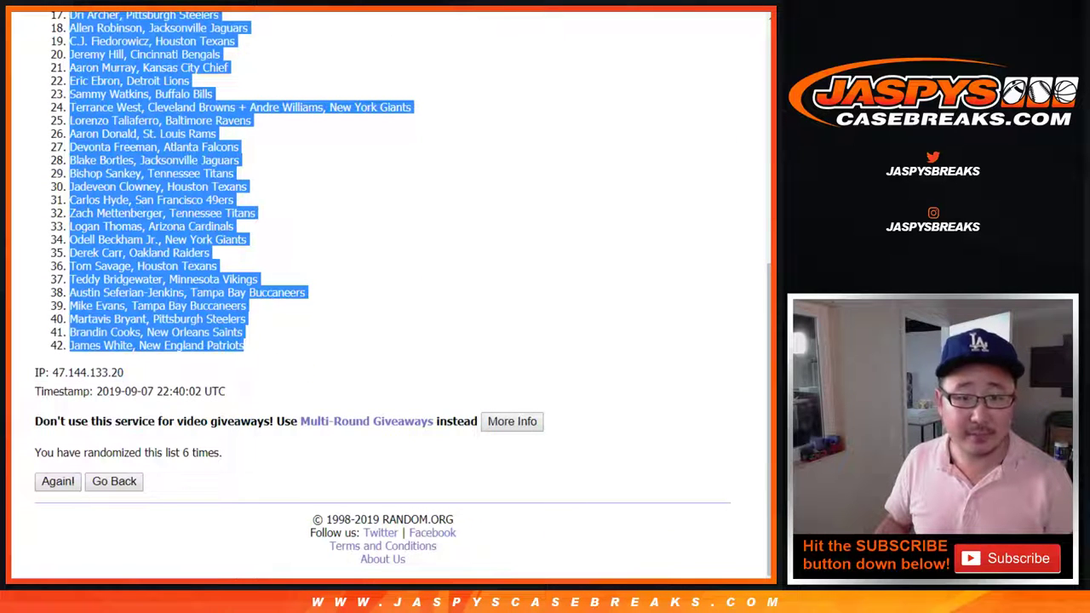
key("ctrl+Tab")
right_click(149, 125)
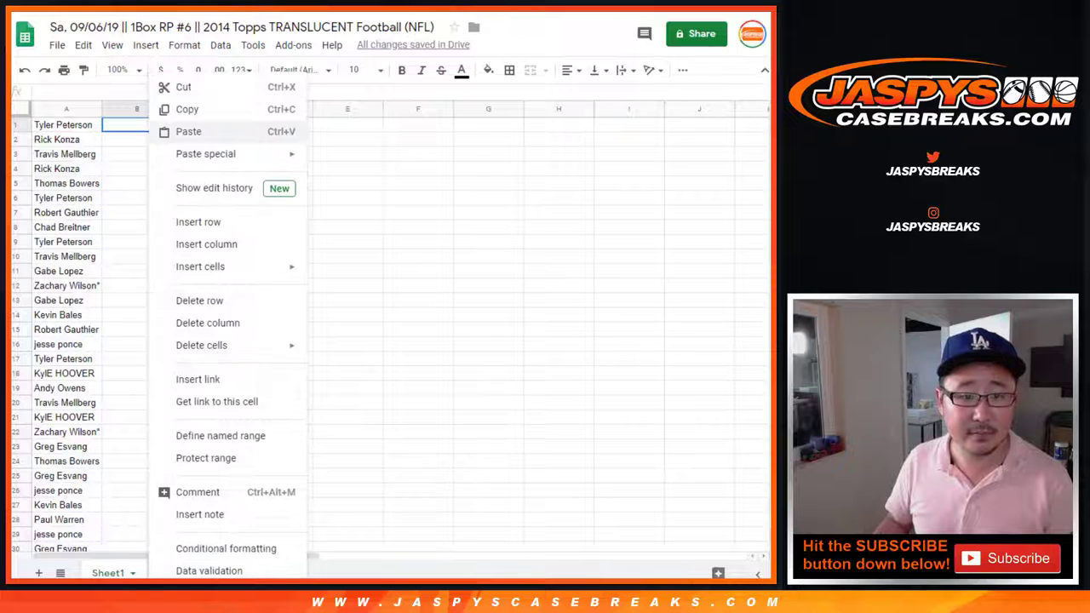
left_click(188, 131)
- Set the font of the whole sheet to Default (Arial)
left_click(20, 108)
left_click(298, 70)
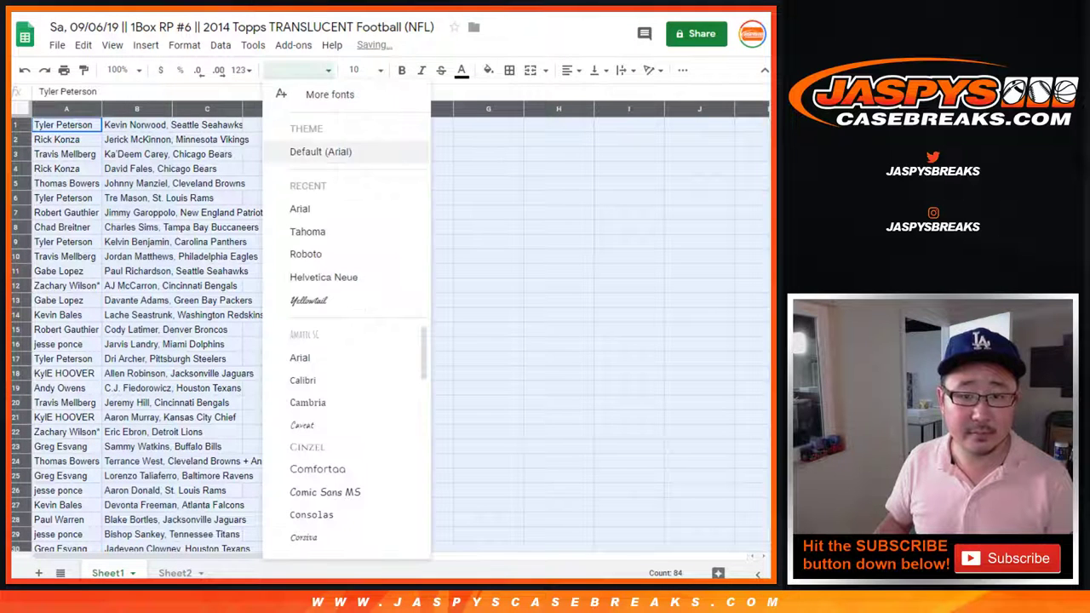
left_click(320, 152)
- Zoom the sheet to 150% and fit the widths of columns A and B to their contents
left_click(119, 70)
left_click(120, 204)
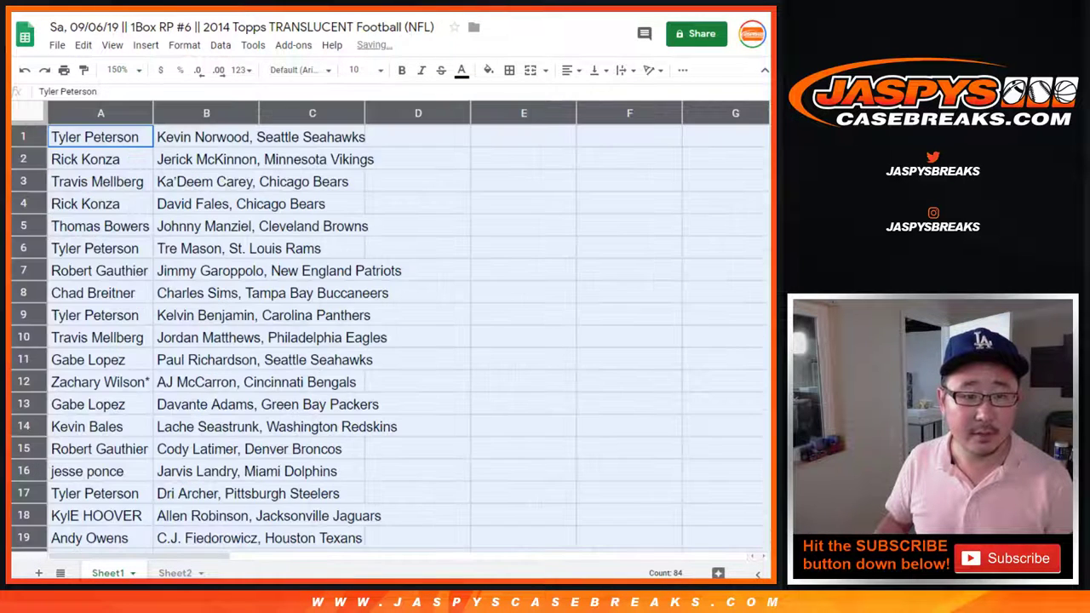
double_click(152, 114)
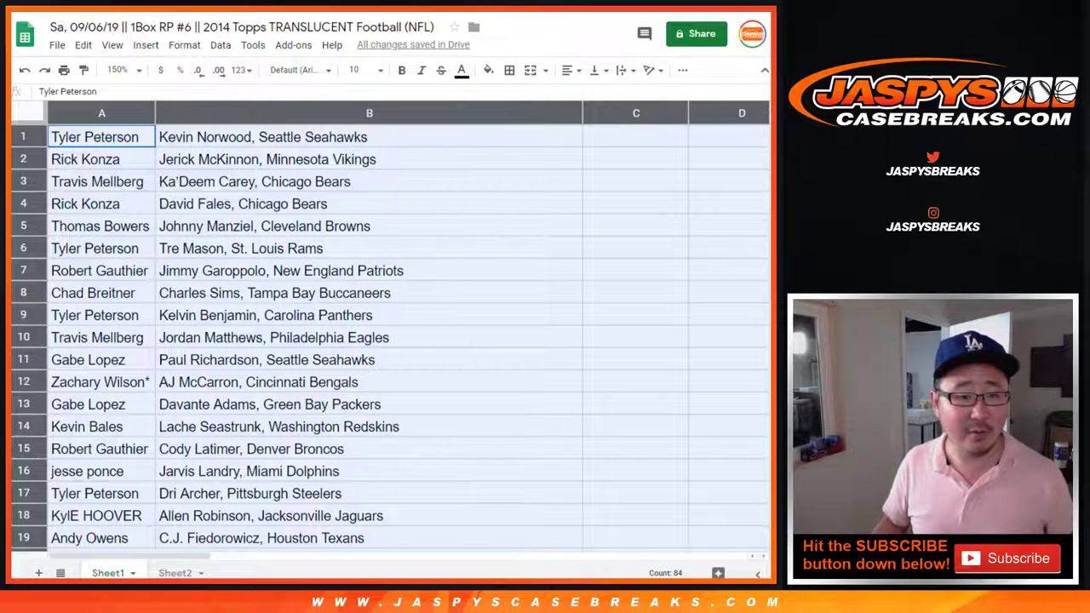
- Go through the participant and player pairings in rows 1 to 18, highlighting rows 7 to 18 as a block
key("Down")
key("Down")
key("Down")
key("Down")
key("Down")
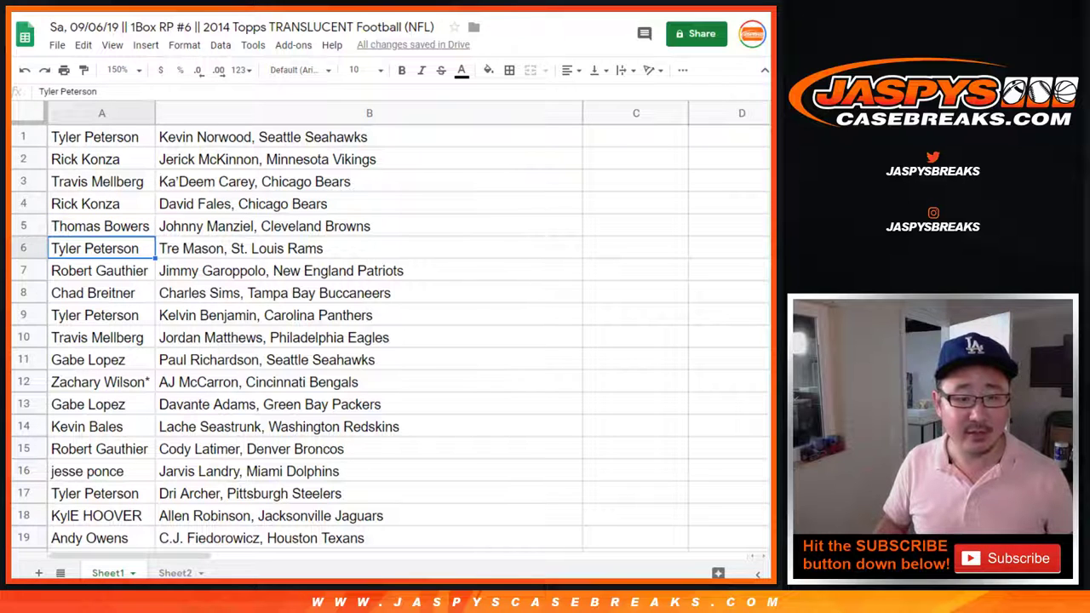
key("Down")
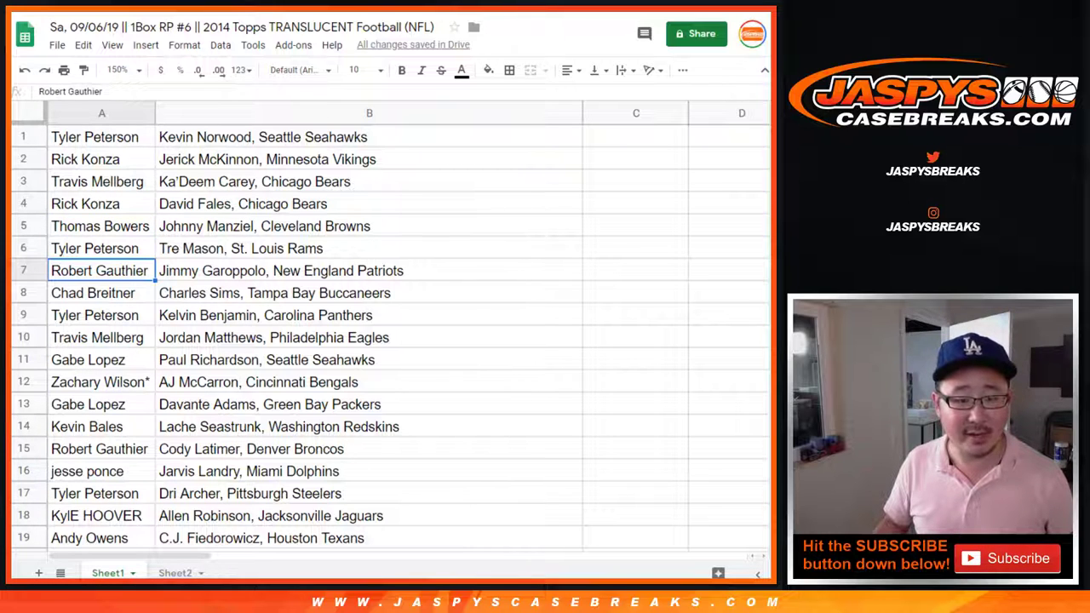
left_click_drag(101, 271, 369, 516)
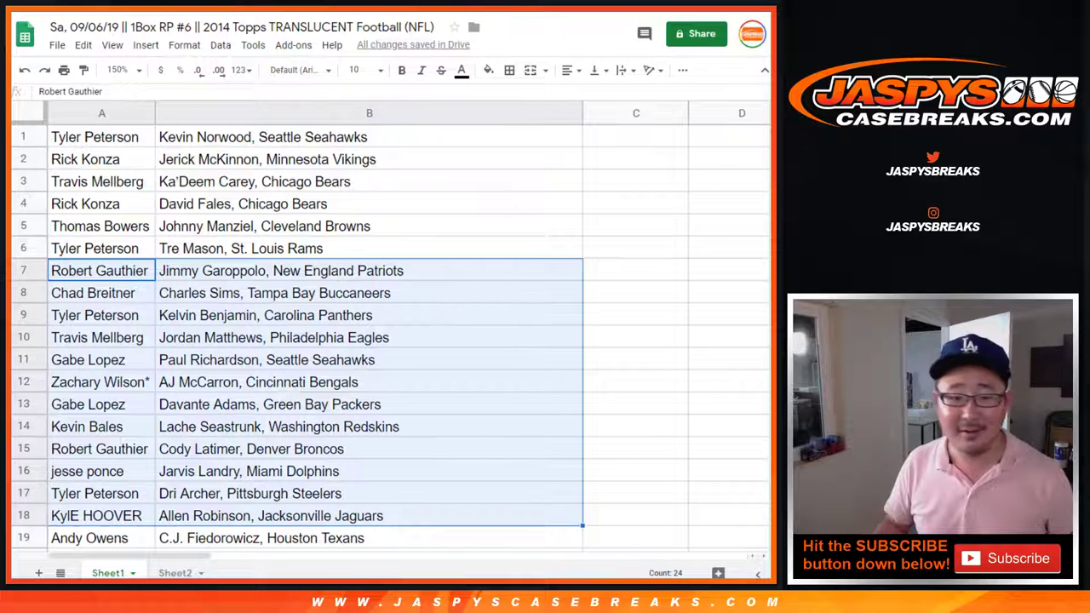
scroll(299, 340, "down", 3)
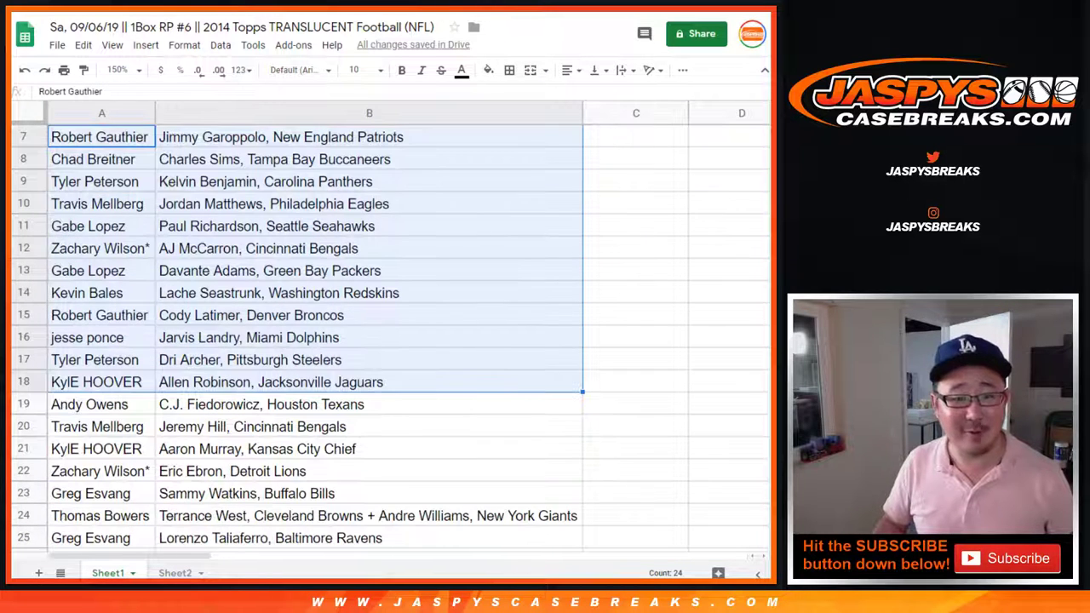
scroll(298, 341, "down", 4)
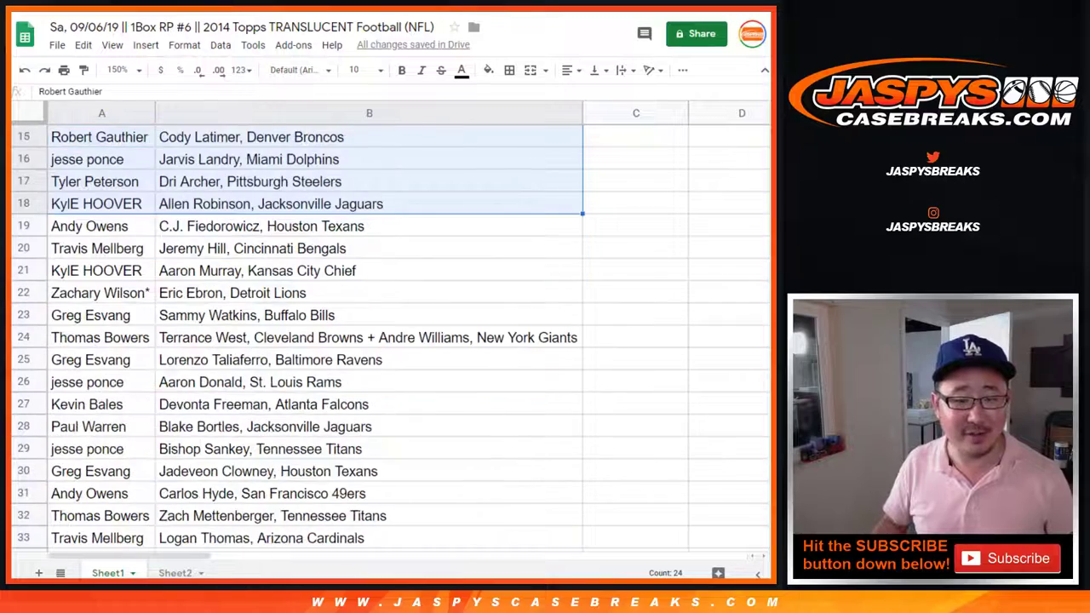
- Go through the remaining pairings, highlighting rows 19 to 35 and rows 36 to 42 as blocks
left_click(102, 226)
scroll(298, 340, "down", 2)
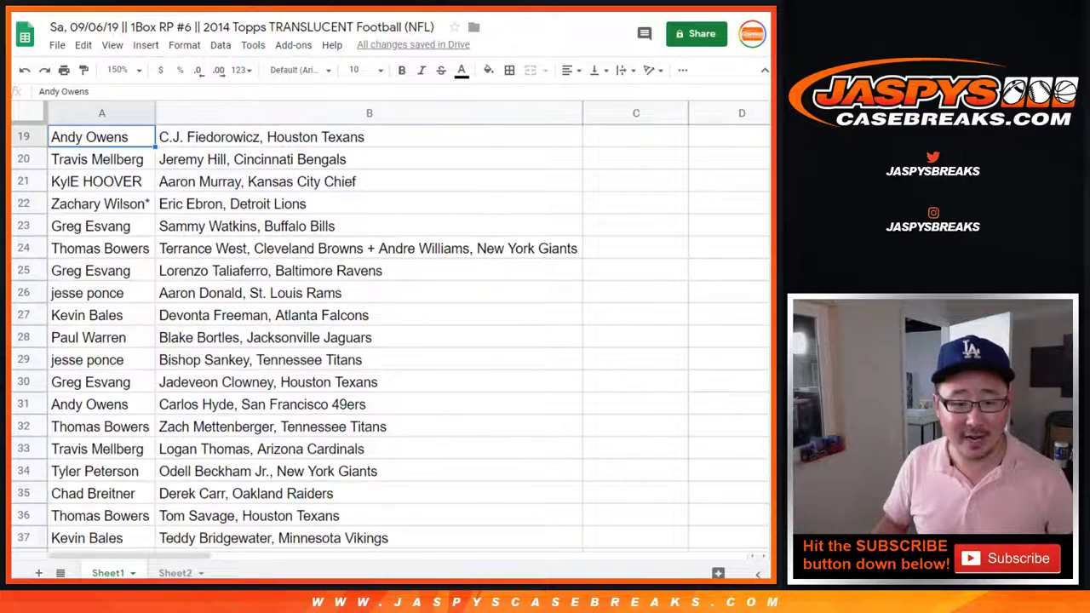
left_click(368, 493, "shift")
scroll(299, 337, "up", 1)
scroll(298, 338, "down", 4)
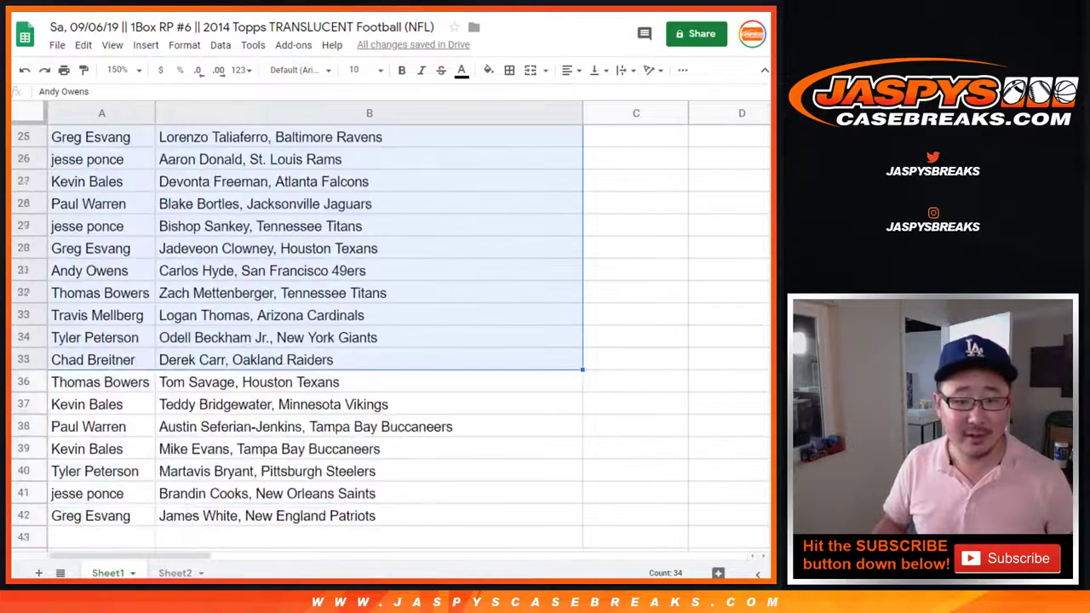
scroll(298, 337, "down", 2)
left_click(102, 292)
left_click(369, 427, "shift")
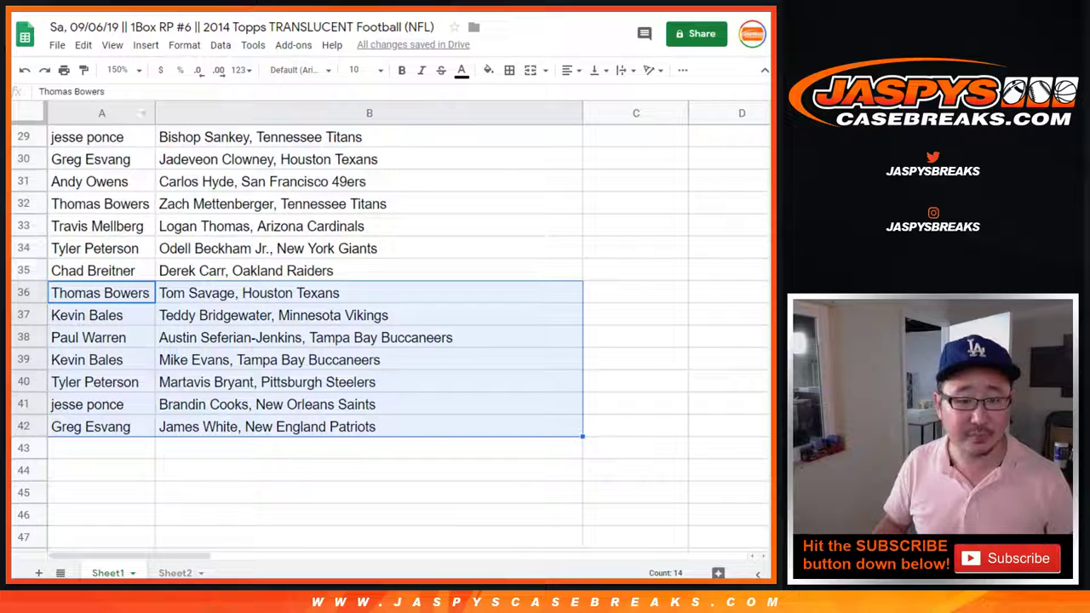
- Sort the sheet by column A from A to Z
left_click(144, 113)
left_click(221, 45)
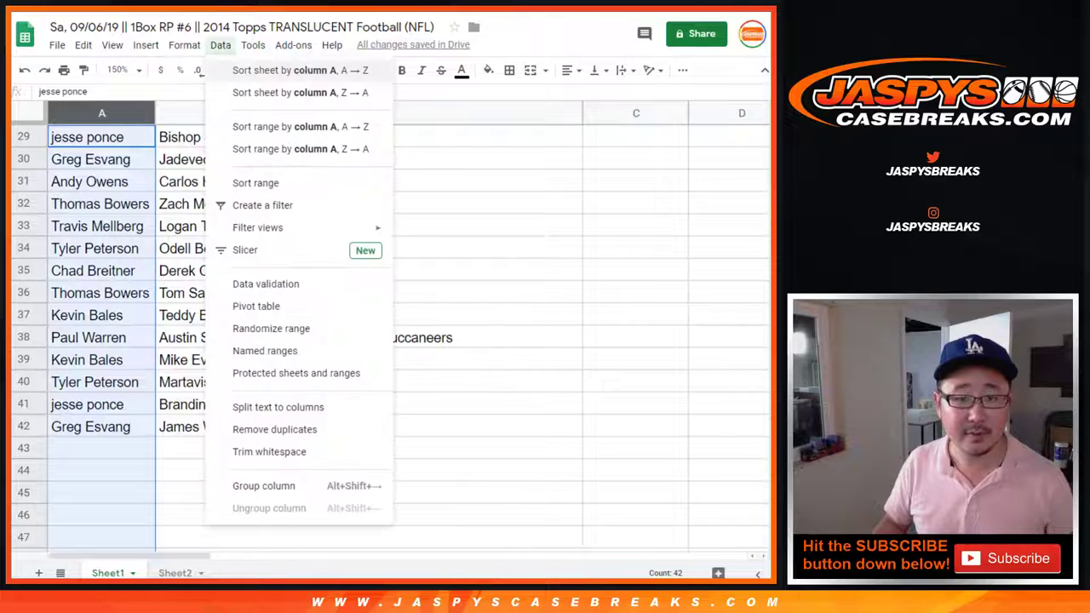
left_click(300, 70)
scroll(384, 340, "up", 10)
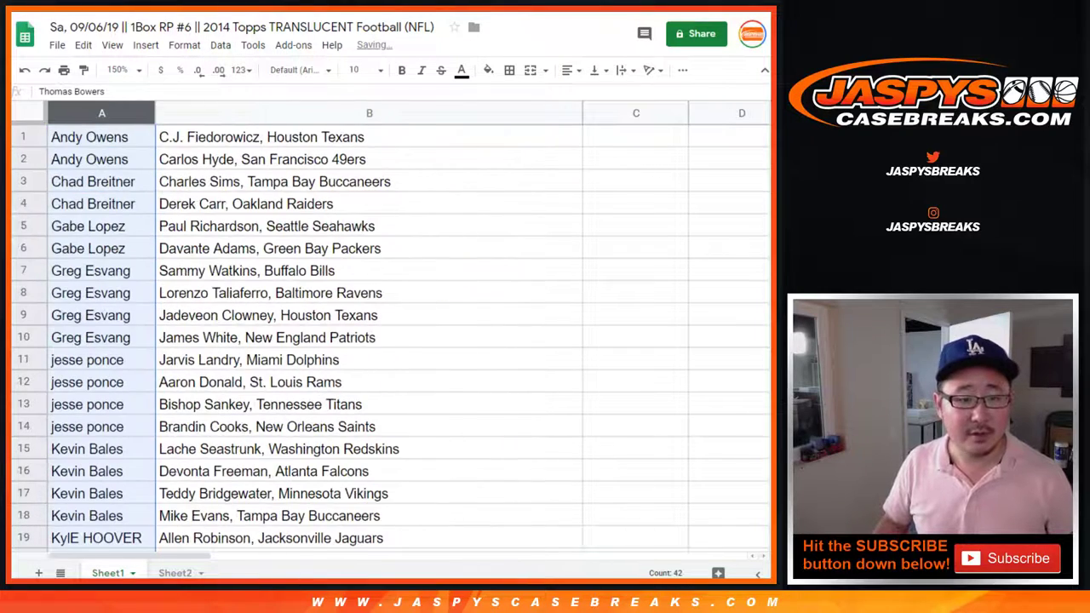
- Review the sorted pairings in rows 1 to 10, highlighting each participant's group of rows in turn
left_click_drag(100, 137, 369, 159)
left_click(101, 182)
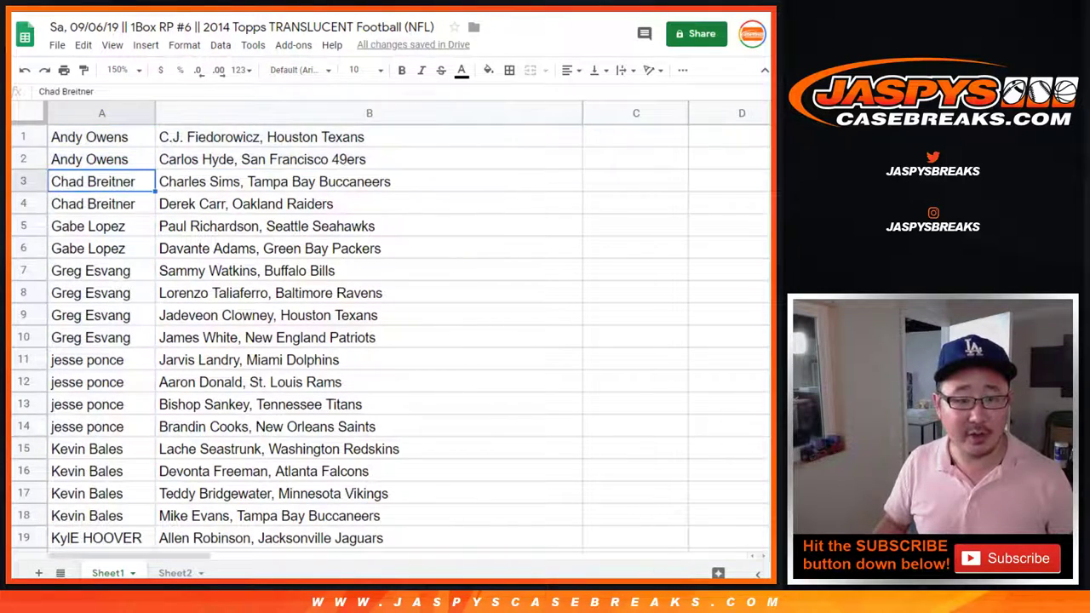
left_click_drag(100, 182, 369, 203)
left_click_drag(100, 226, 369, 248)
left_click(101, 270)
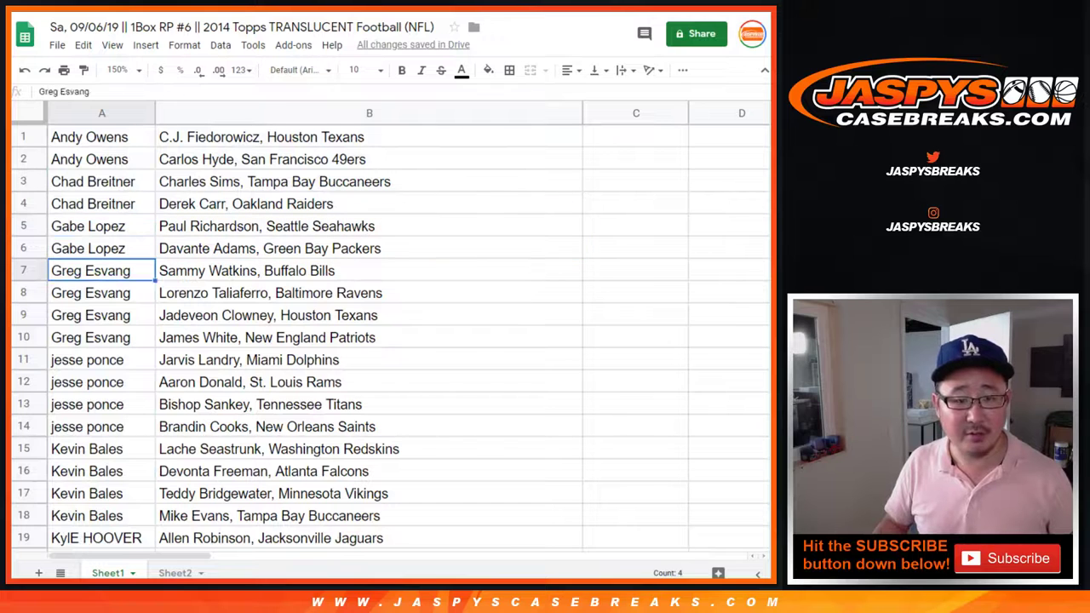
left_click_drag(101, 271, 369, 338)
scroll(298, 341, "down", 1)
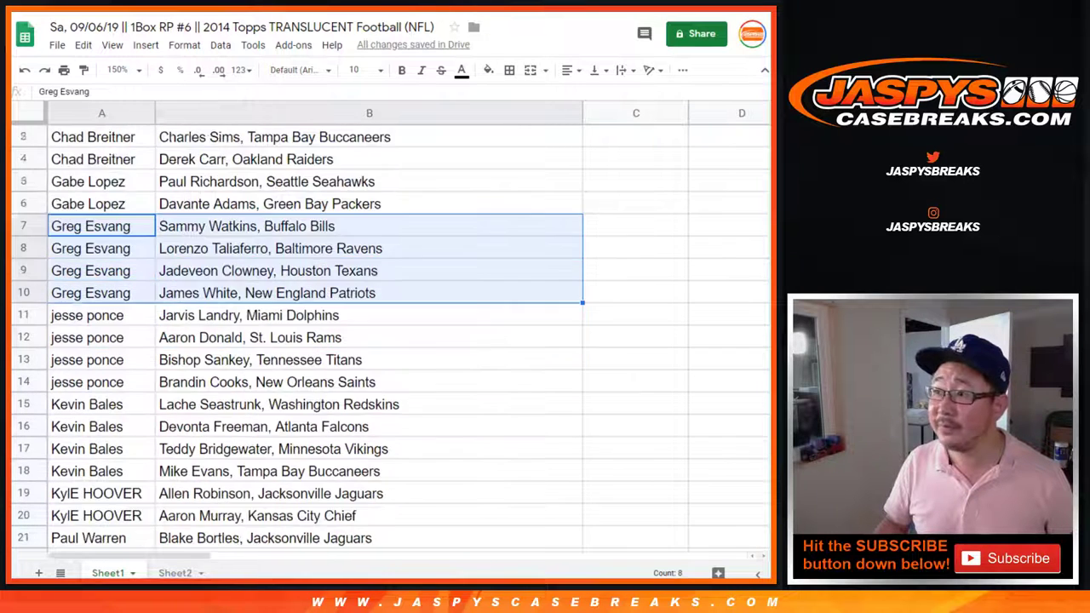
- Review the sorted pairings in rows 11 to 24, highlighting each participant's group of rows in turn
scroll(298, 341, "down", 2)
left_click(102, 225)
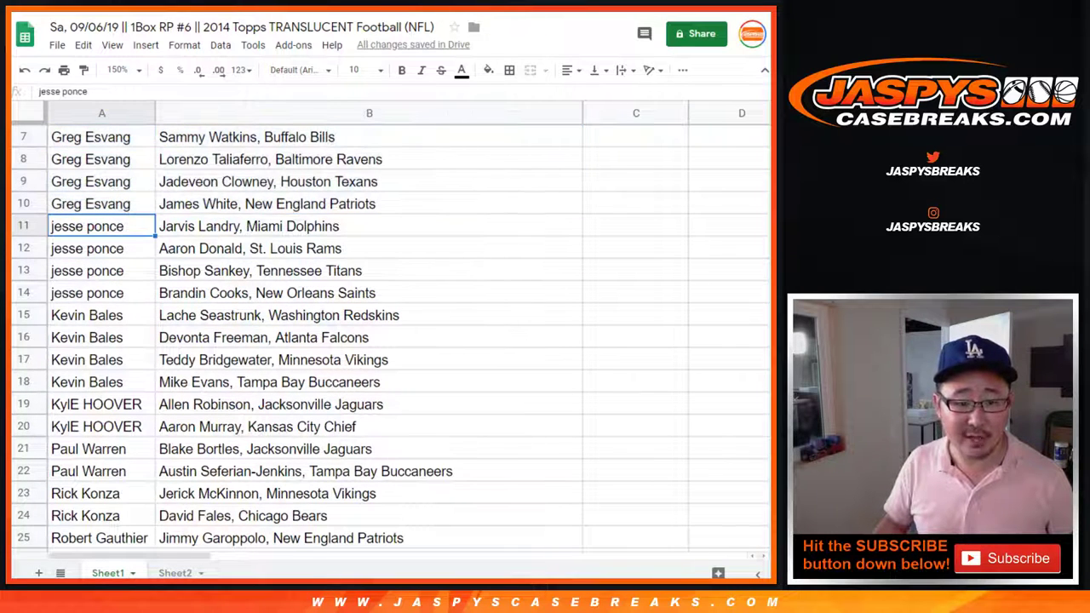
left_click_drag(101, 225, 368, 292)
left_click_drag(101, 316, 369, 382)
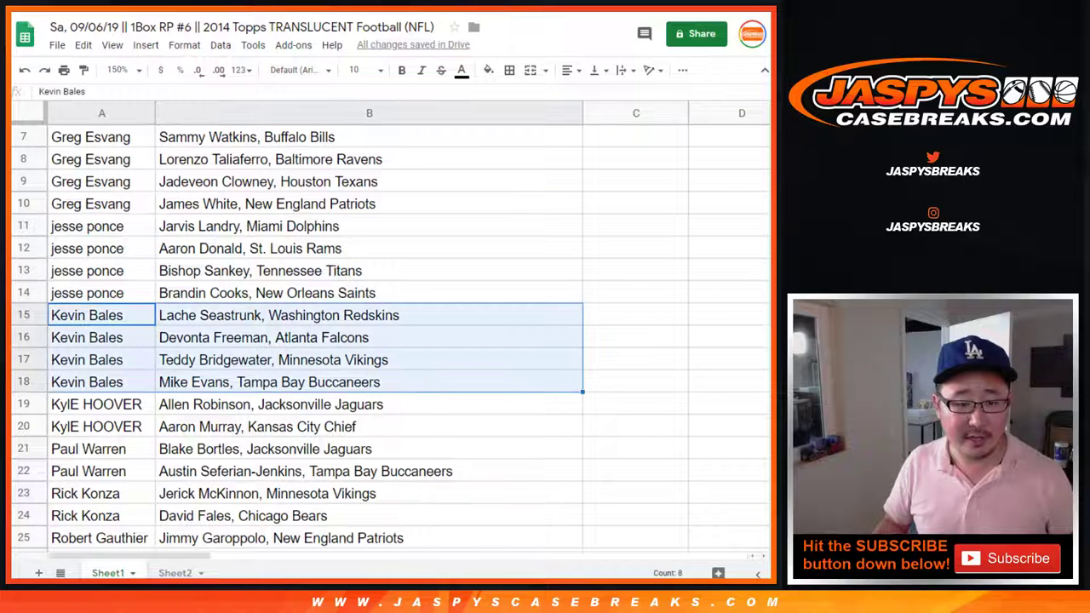
scroll(298, 341, "down", 3)
left_click_drag(101, 270, 369, 293)
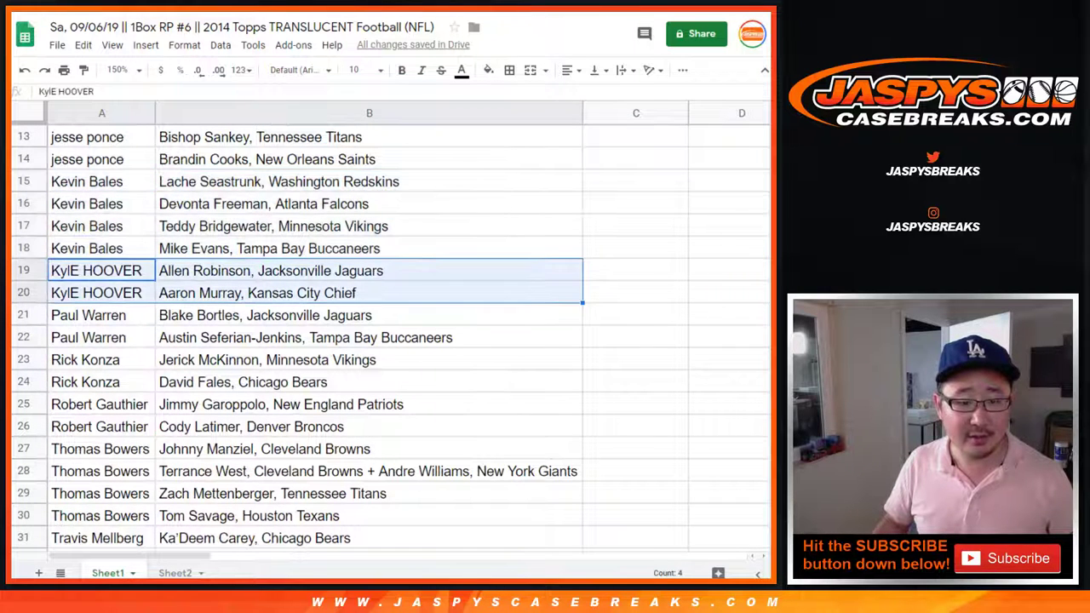
left_click_drag(101, 315, 369, 337)
left_click_drag(101, 359, 369, 381)
- Go through the pairings in rows 25 to 34, highlighting each participant's block of rows across columns A and B
scroll(300, 358, "down", 3)
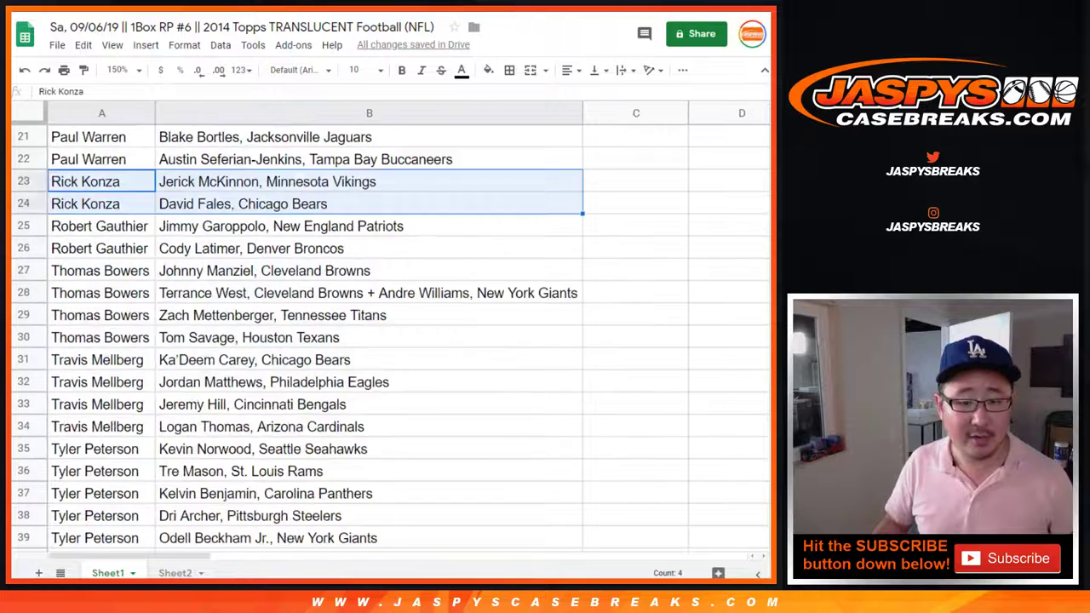
scroll(298, 337, "down", 1)
left_click_drag(102, 182, 368, 204)
left_click(102, 225)
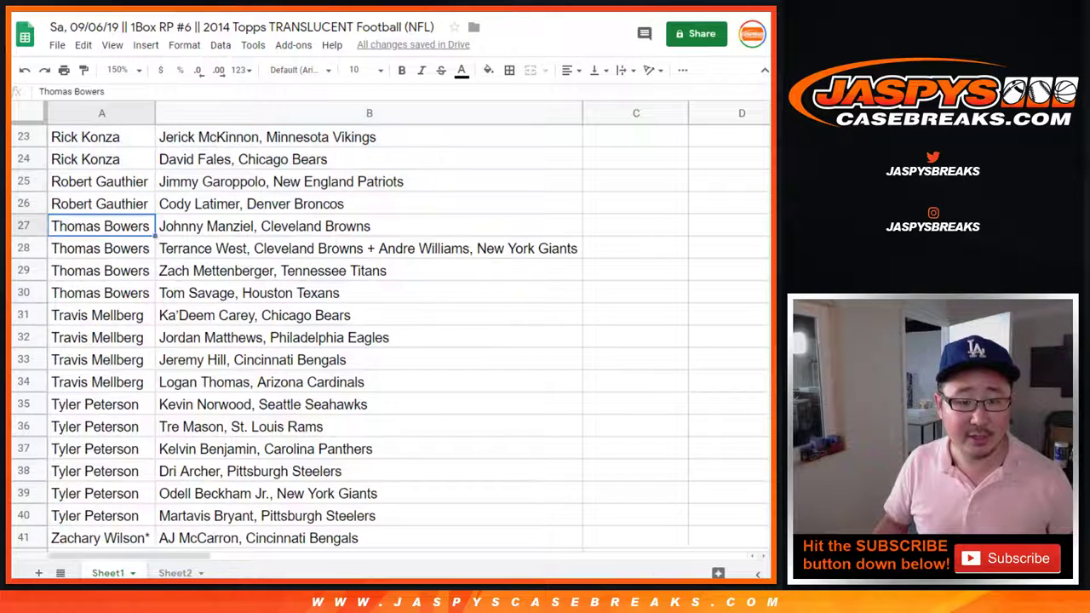
left_click_drag(101, 225, 369, 293)
left_click_drag(102, 315, 369, 382)
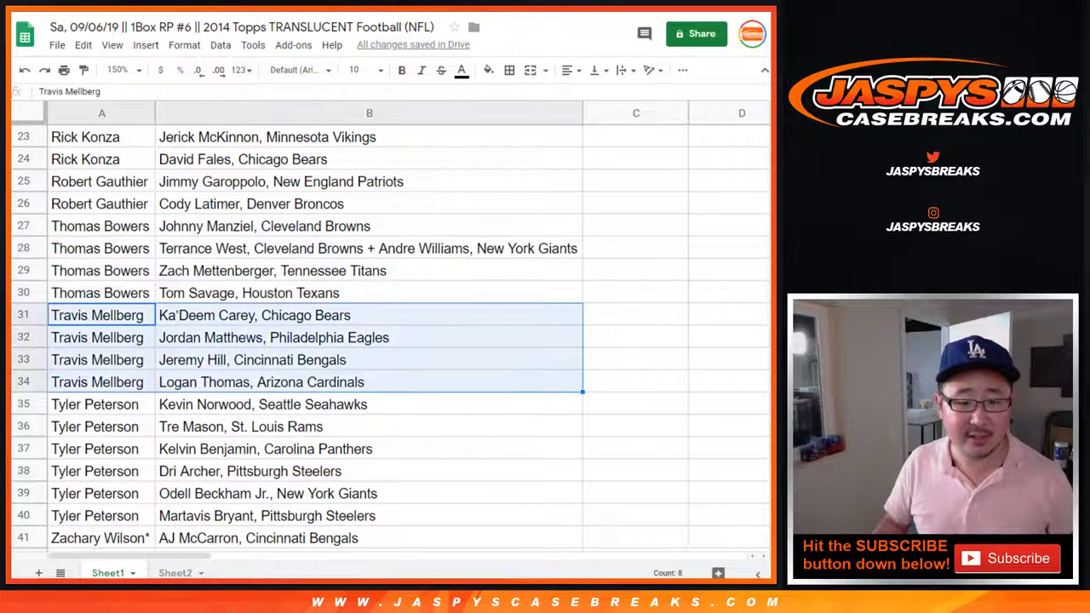
- Check the last two participants' pairings, highlighting rows 35 to 40 and rows 41 to 42 as blocks
left_click(102, 404)
scroll(315, 341, "down", 1)
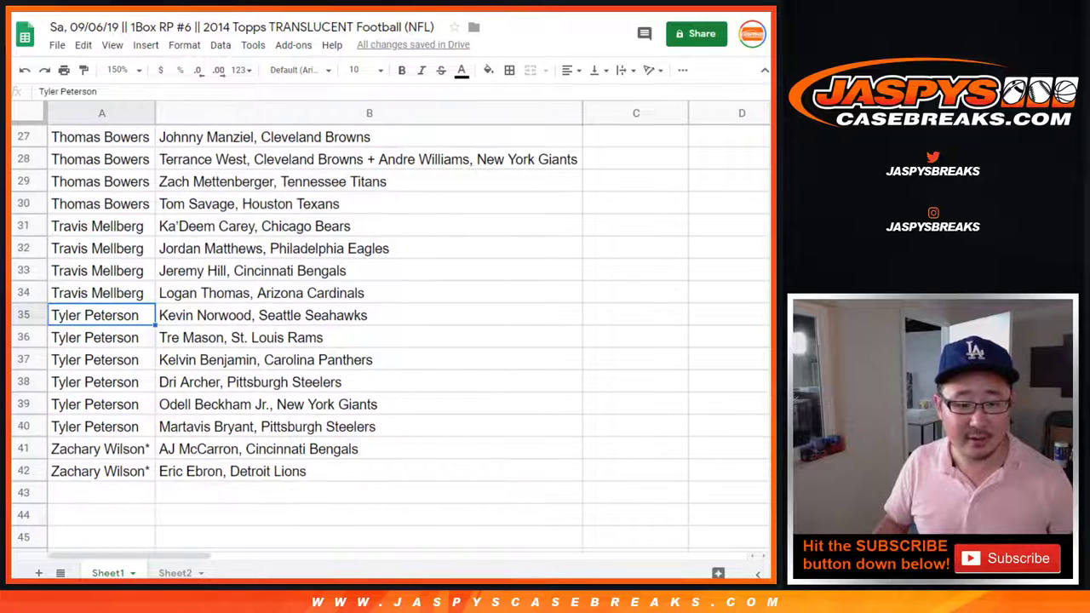
left_click_drag(101, 315, 369, 426)
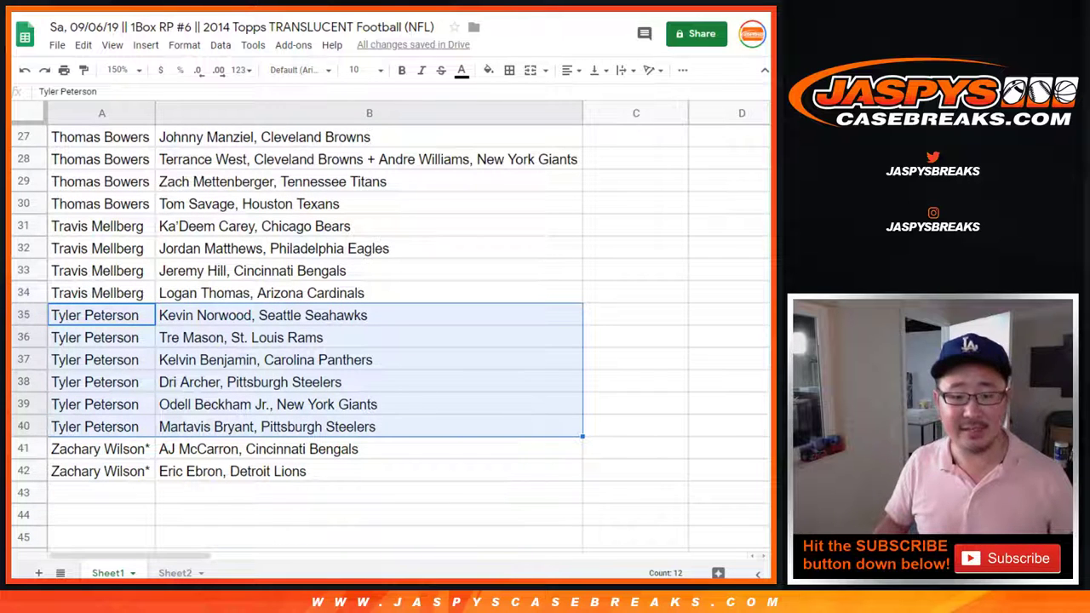
left_click(102, 448)
left_click_drag(102, 449, 369, 471)
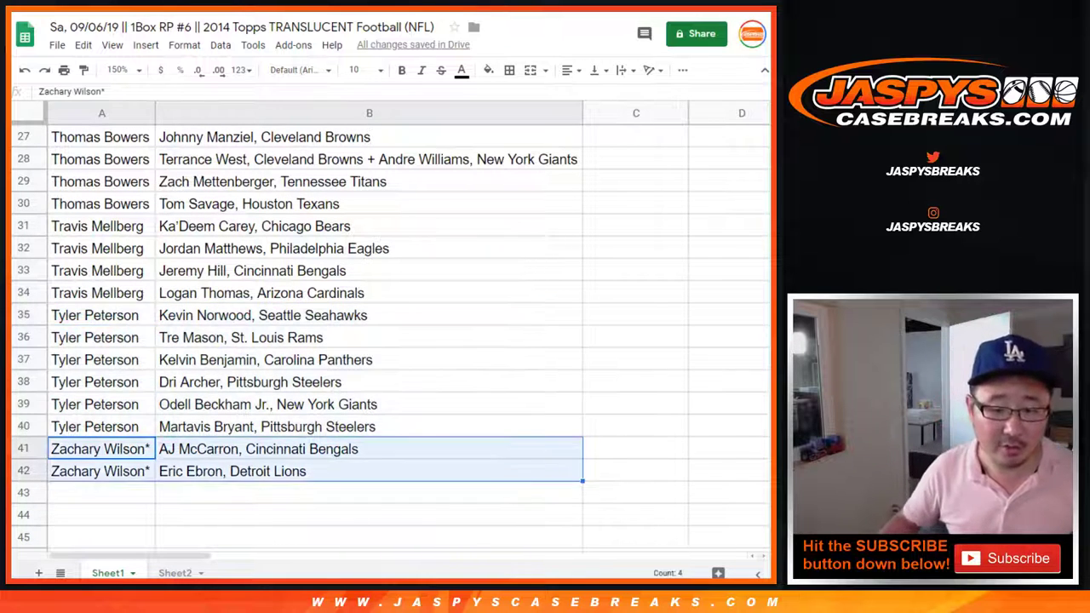
- Look over the list again from row 1 and highlight the entire rows 27 and 29 together
left_click(369, 382)
scroll(369, 340, "up", 9)
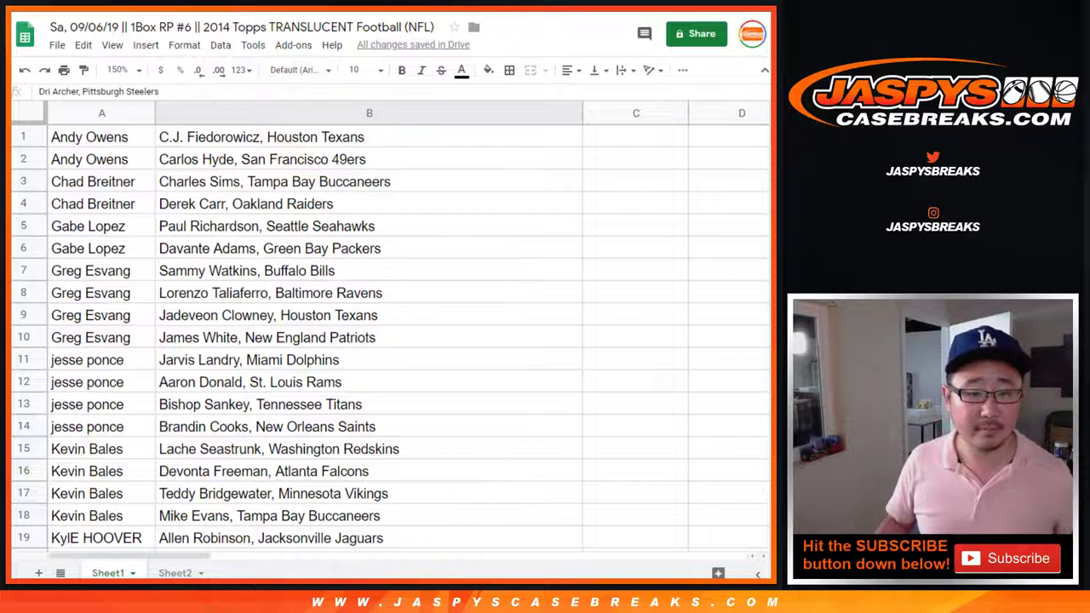
scroll(369, 341, "down", 5)
scroll(369, 341, "down", 1)
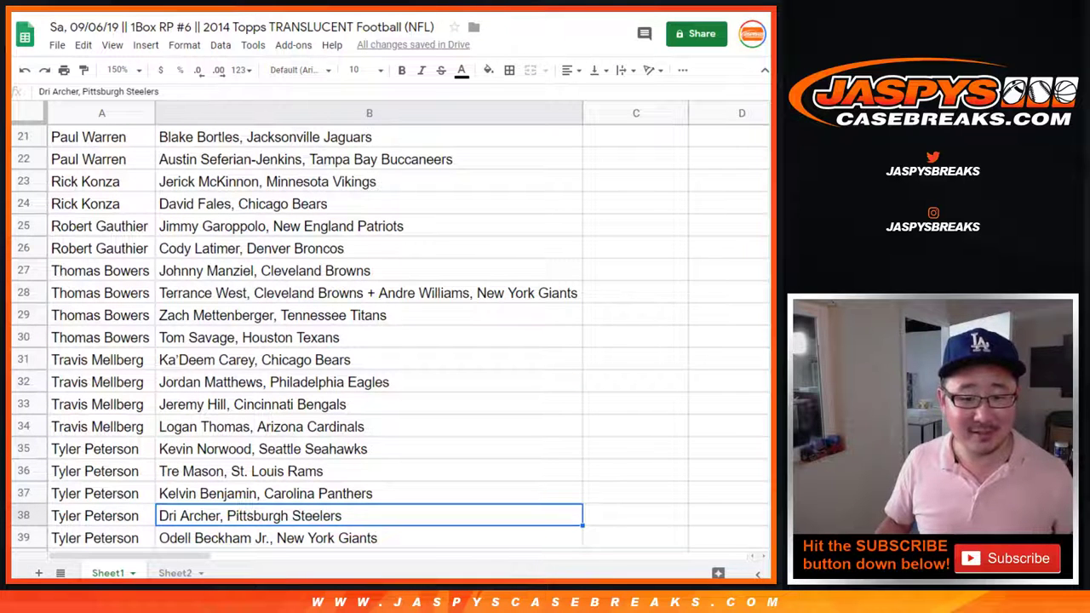
left_click(24, 270)
left_click(24, 315, "ctrl")
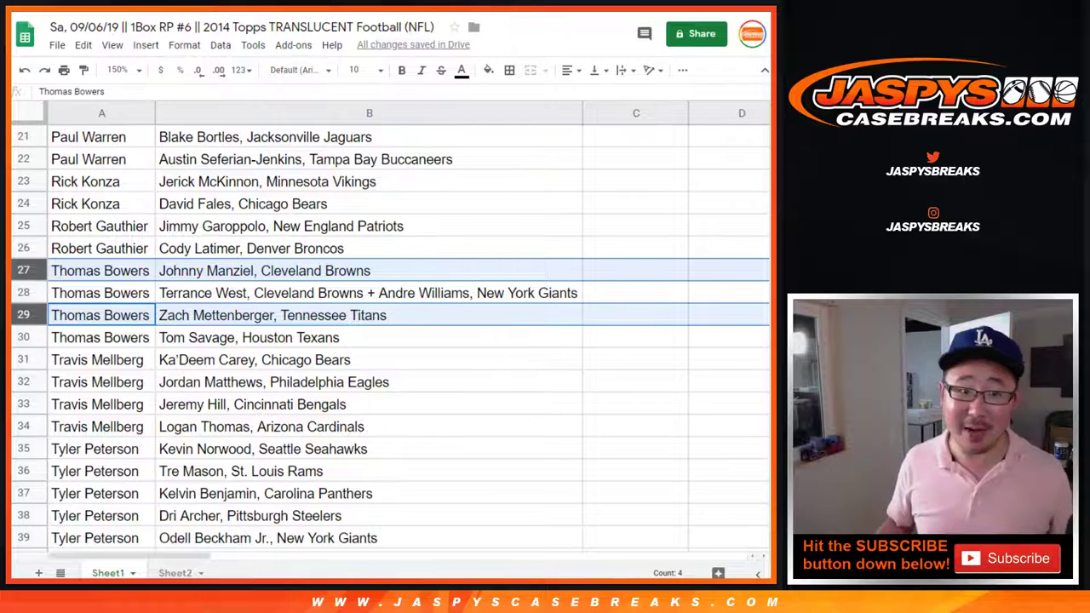
- Set the sheet zoom to 125%, replace the row highlights with cell B23, and return to the start of the list
left_click(123, 70)
left_click(122, 183)
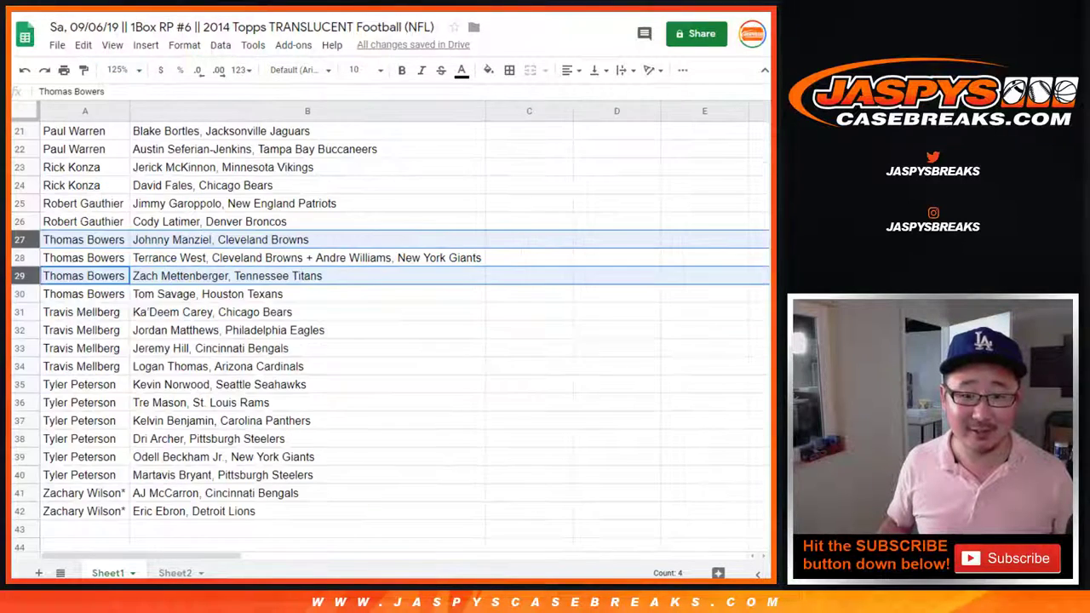
left_click(306, 167)
scroll(307, 332, "up", 7)
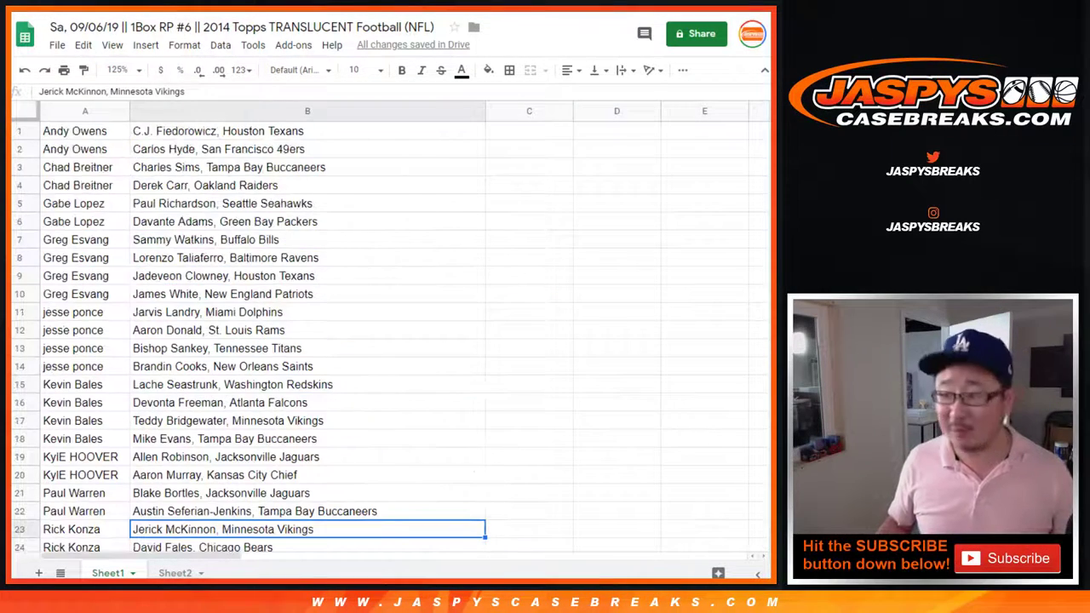